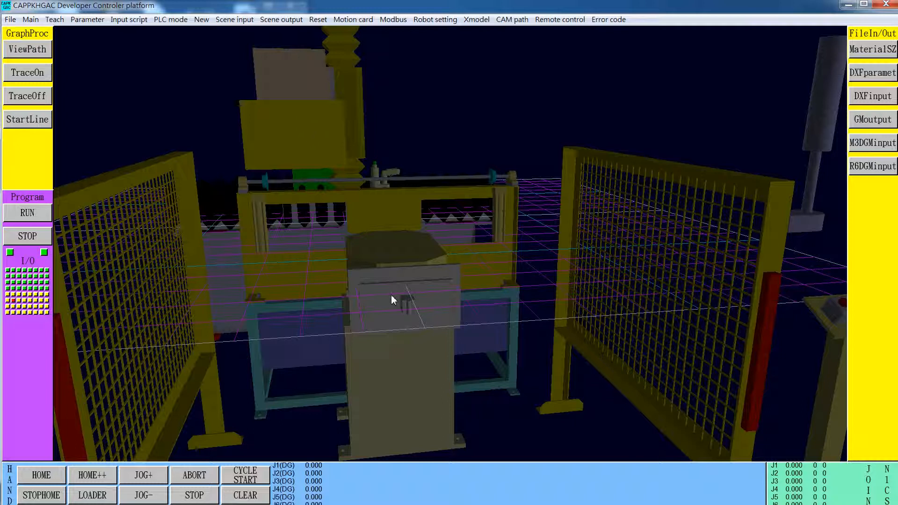
- Open the Network and Sharing Center (網路和共用中心) in the Windows Control Panel
key(super)
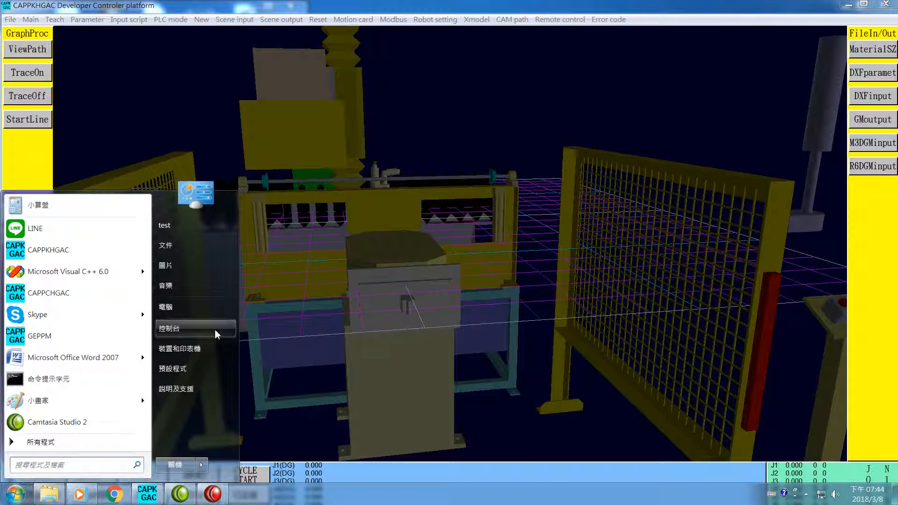
click(187, 333)
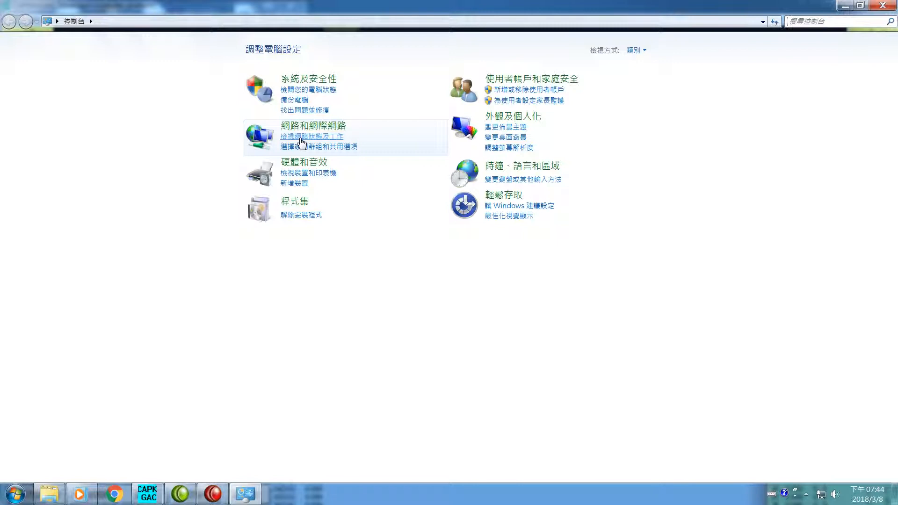
click(305, 140)
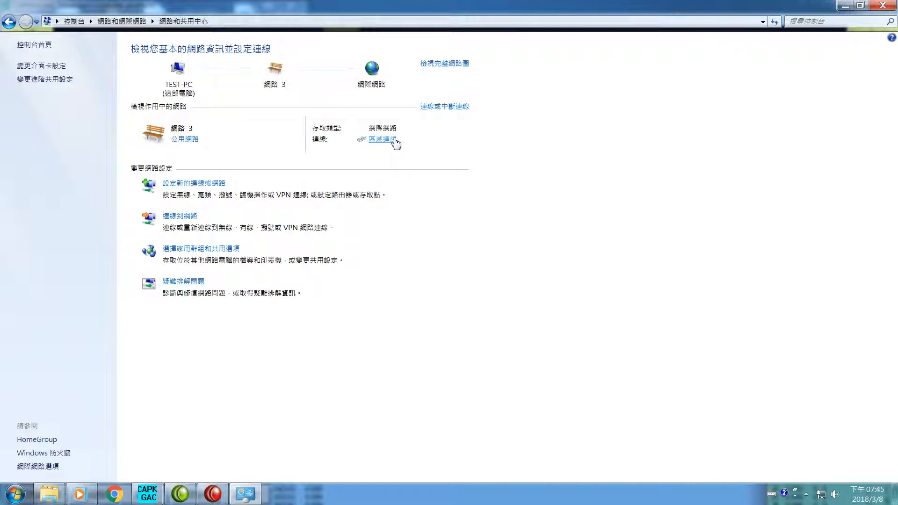
- Connect the broadband connection (寬頻連線) to the network, entering the account password
click(194, 218)
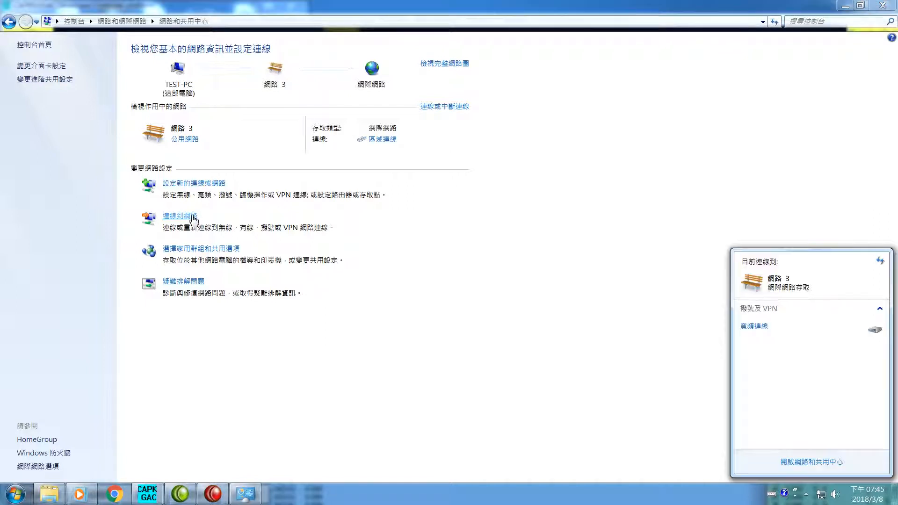
click(757, 328)
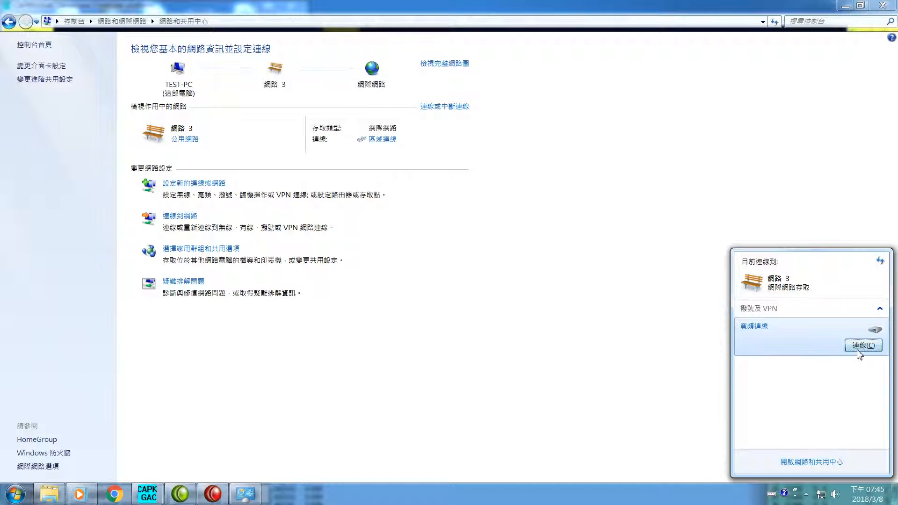
click(863, 345)
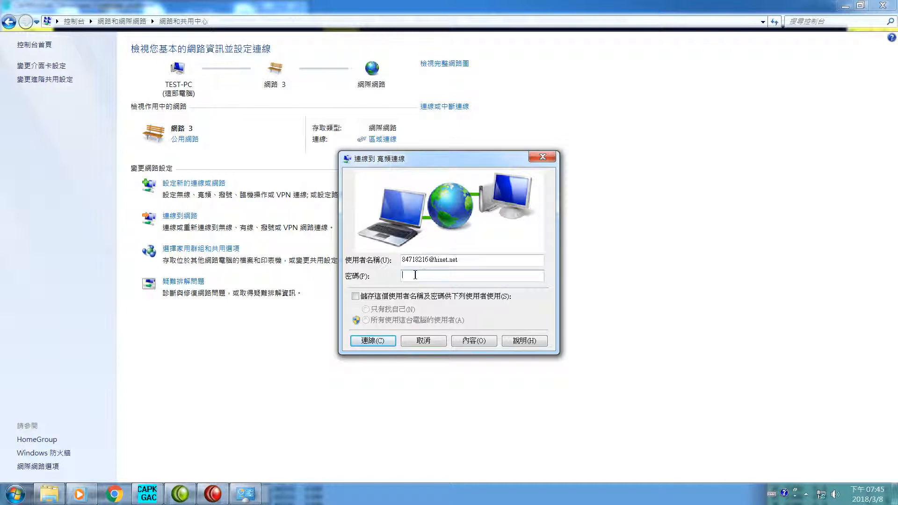
text(********)
click(376, 341)
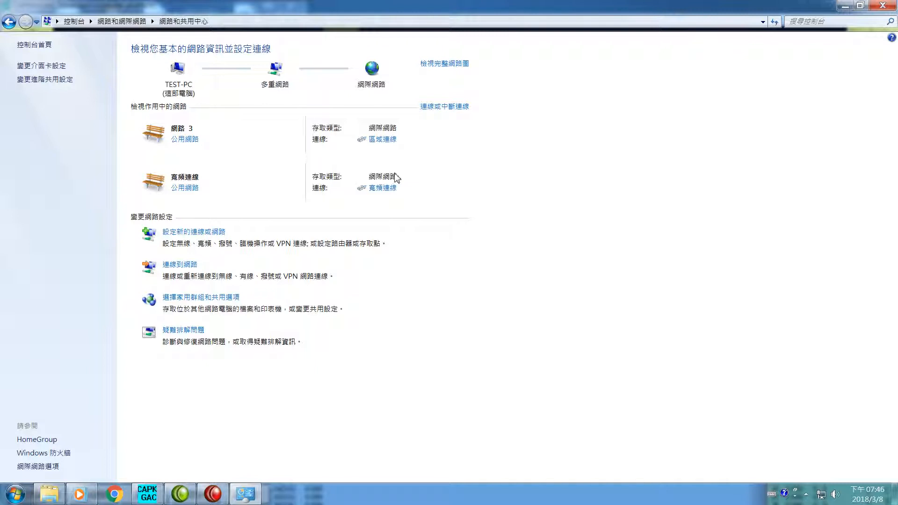
- Inspect the network connection details of the active broadband connection (寬頻連線), including its IPv4 address, and close its status windows
click(377, 189)
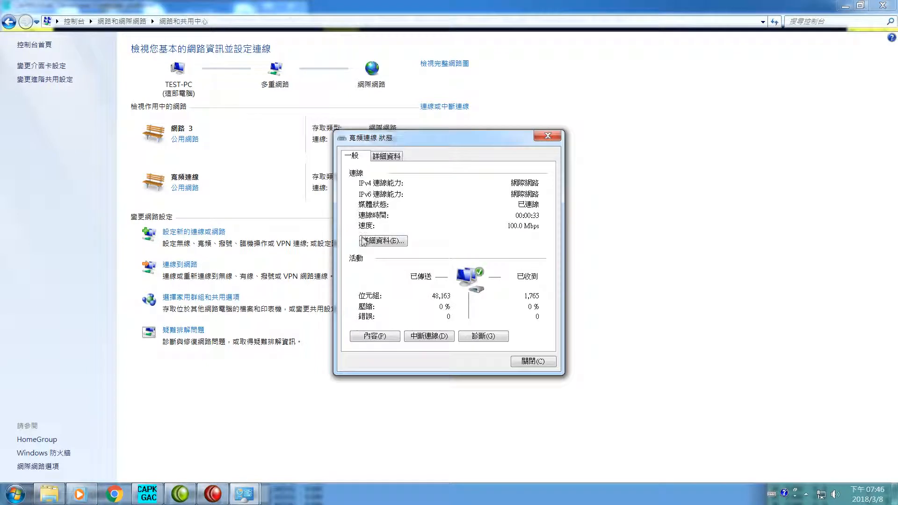
click(379, 241)
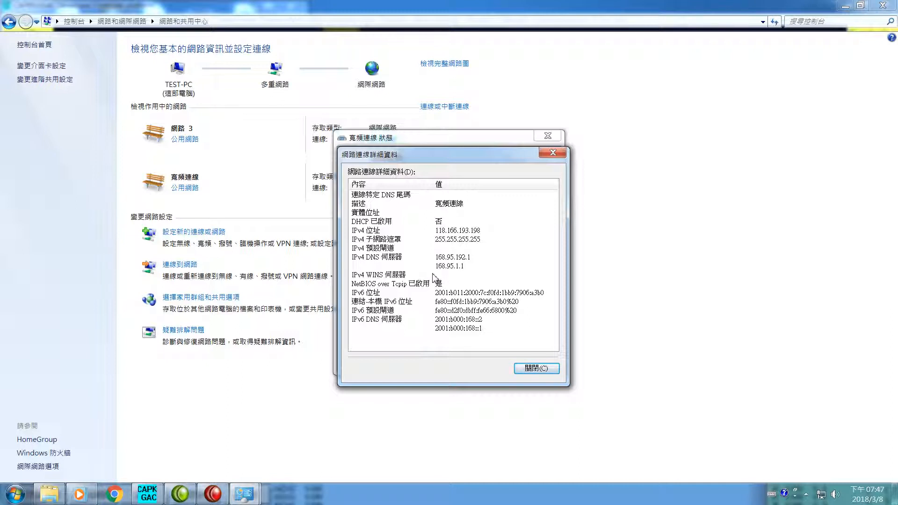
click(526, 374)
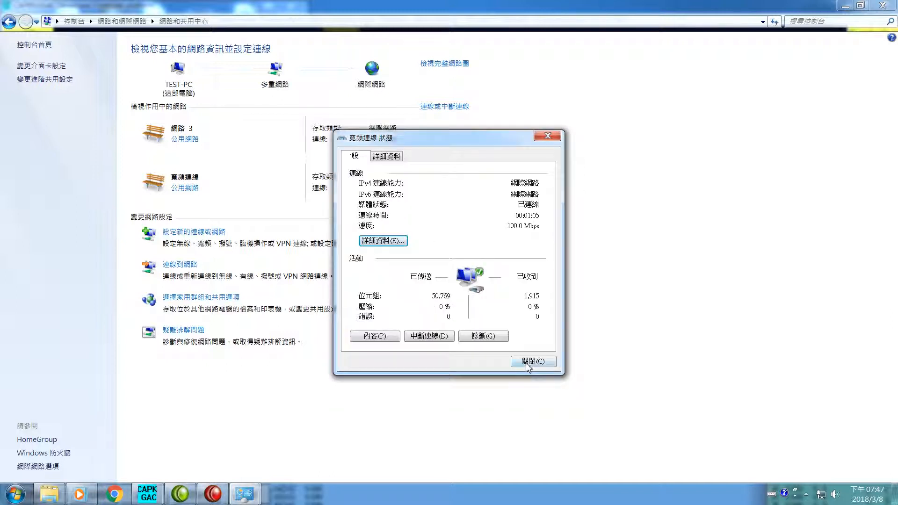
click(526, 365)
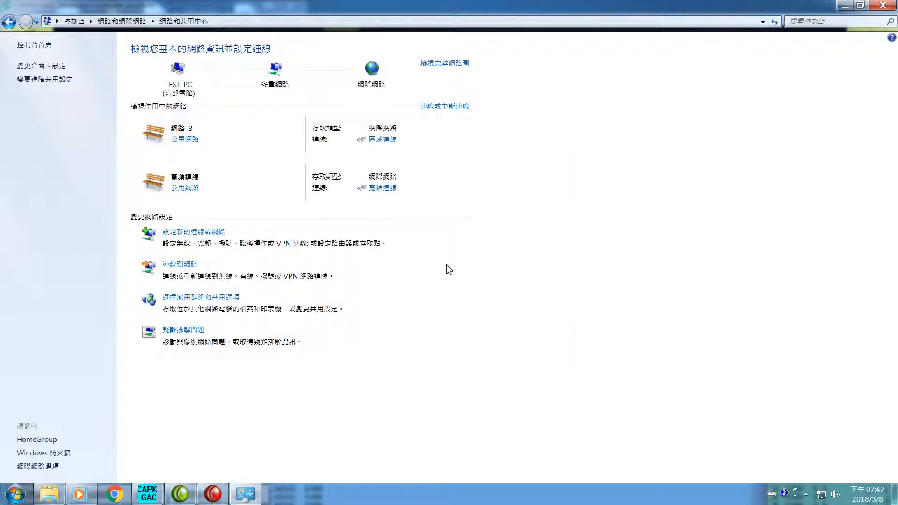
- Disable NetBIOS over TCP/IP in the advanced WINS settings of the local area connection's (區域連線) TCP/IPv4 protocol
click(390, 140)
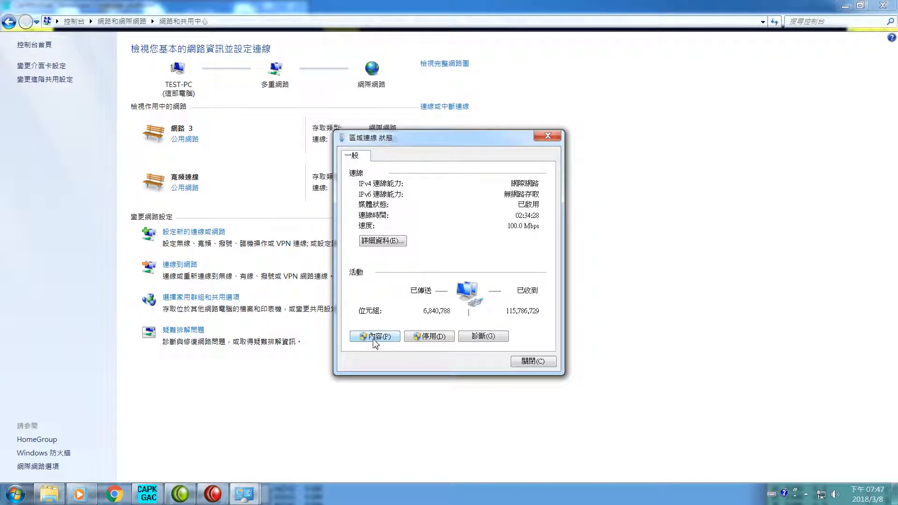
click(377, 337)
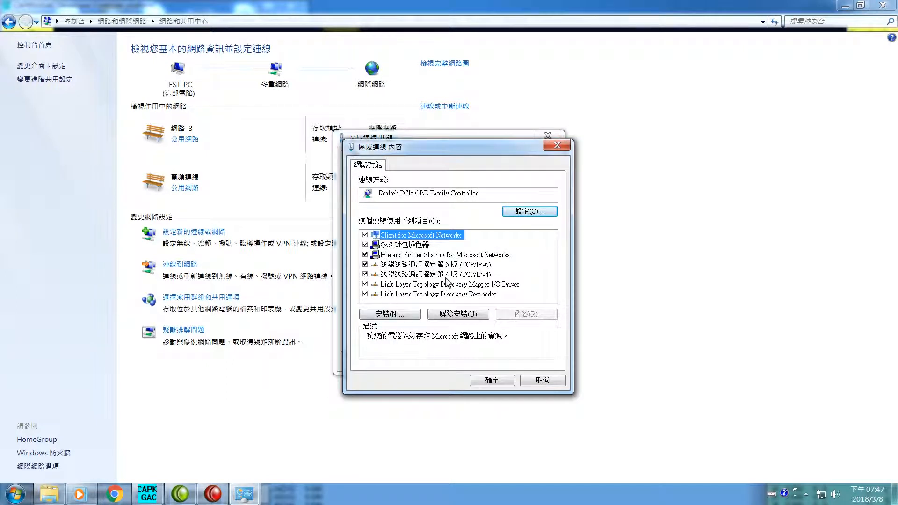
click(452, 274)
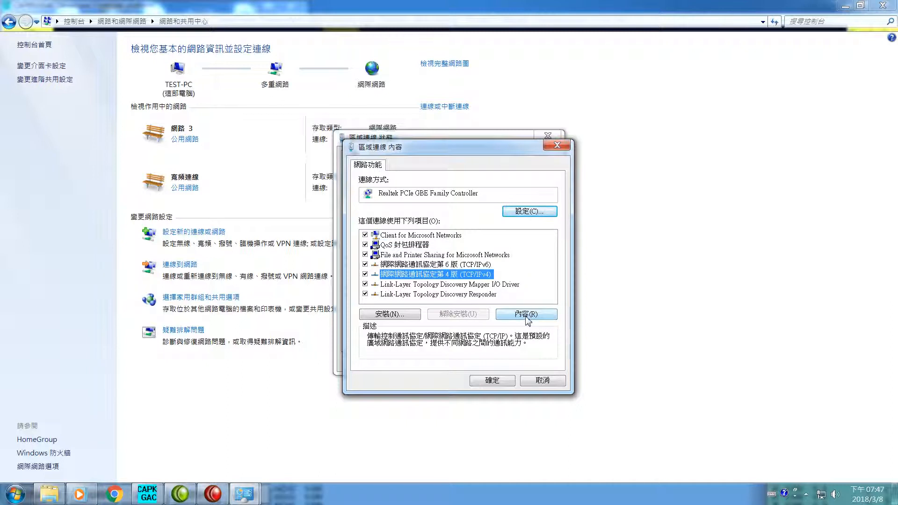
click(527, 314)
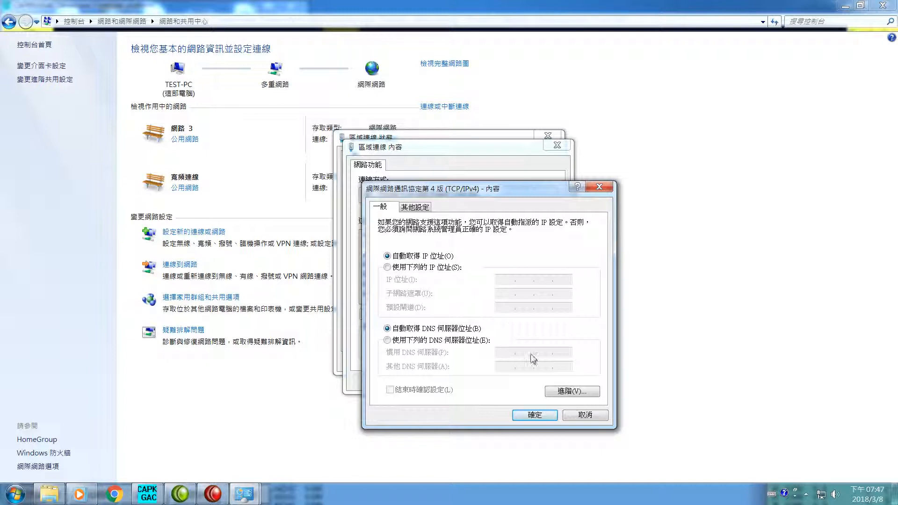
click(566, 391)
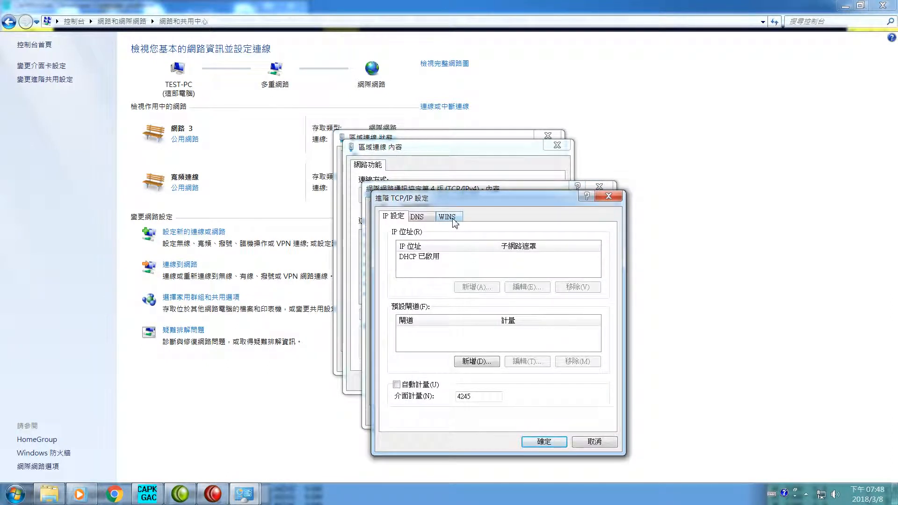
click(448, 218)
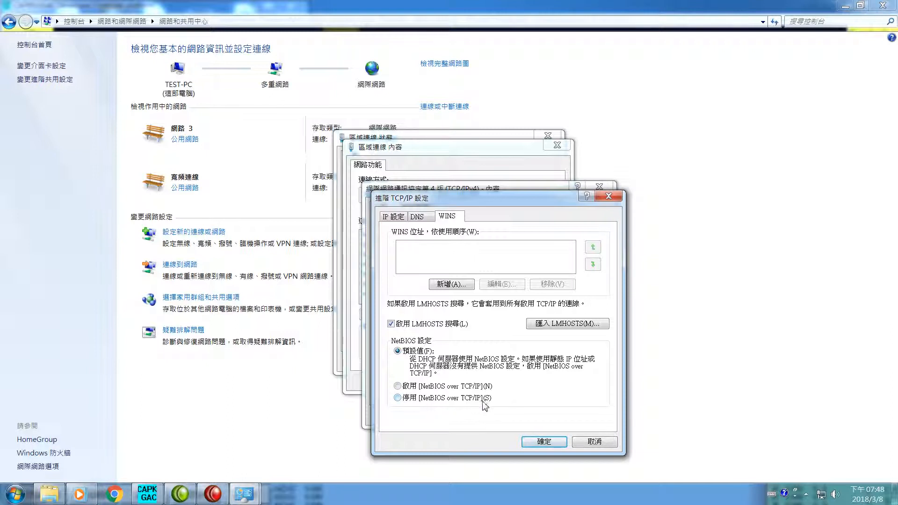
click(398, 398)
click(544, 442)
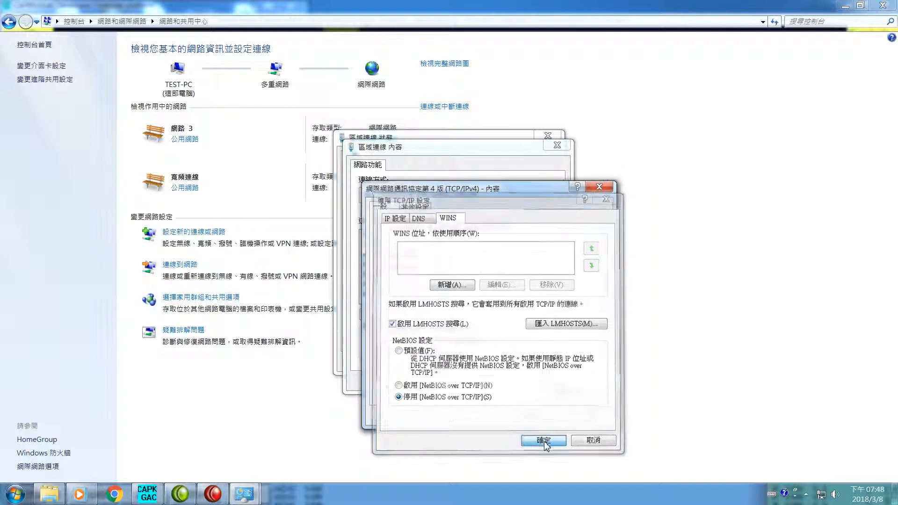
click(540, 421)
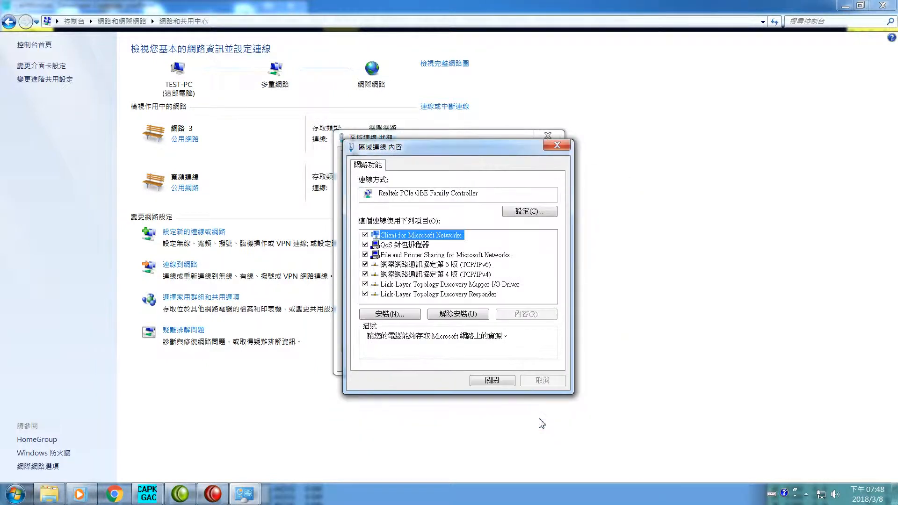
click(497, 381)
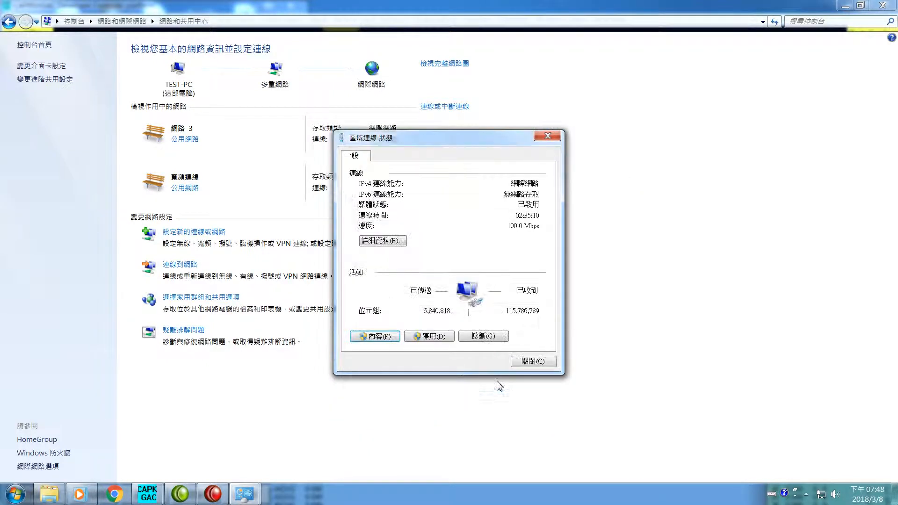
click(535, 366)
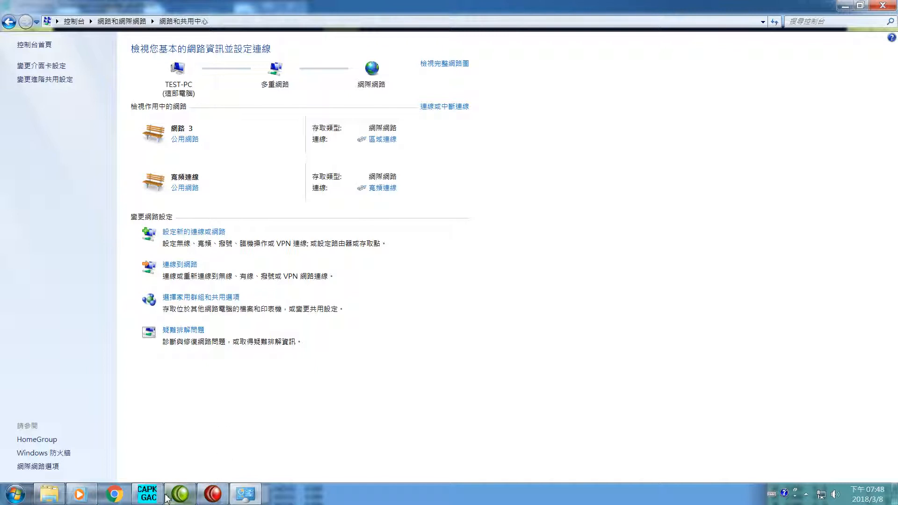
- Switch to CAPPKHGAC, open the remote control server and query whether the server is opened
click(148, 494)
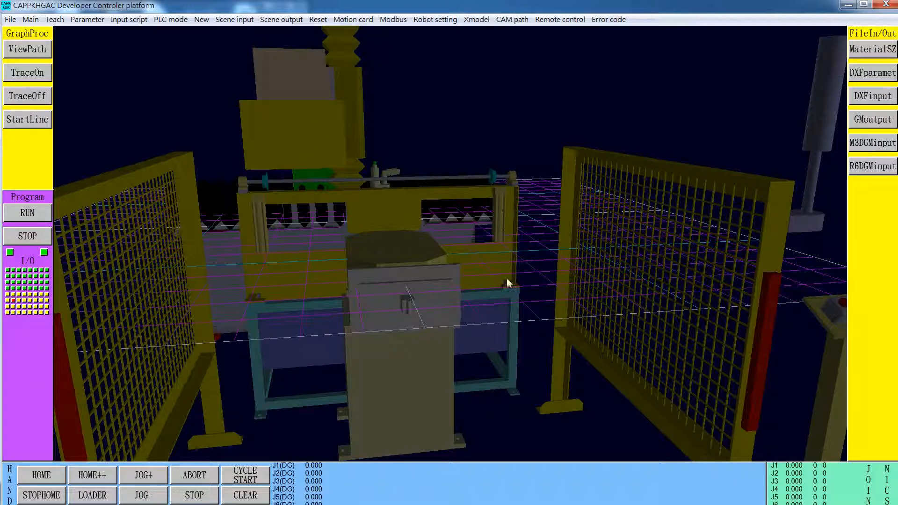
click(570, 21)
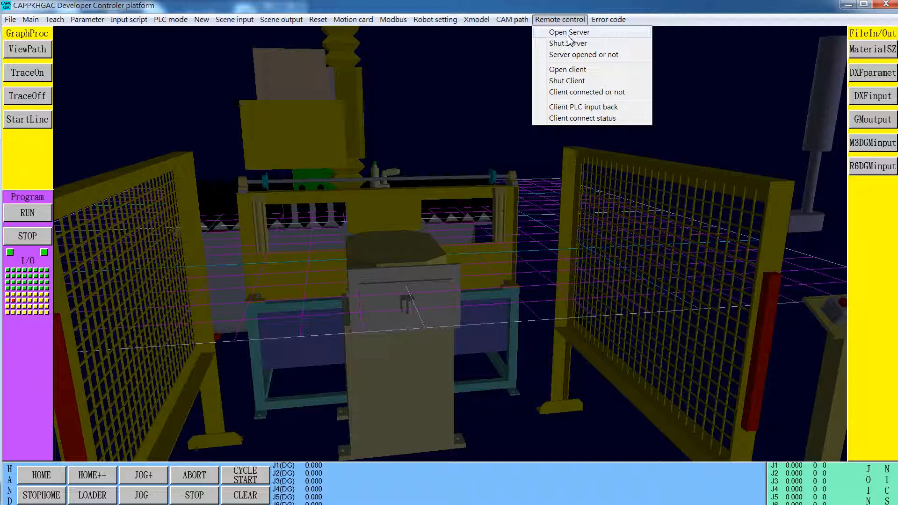
click(568, 35)
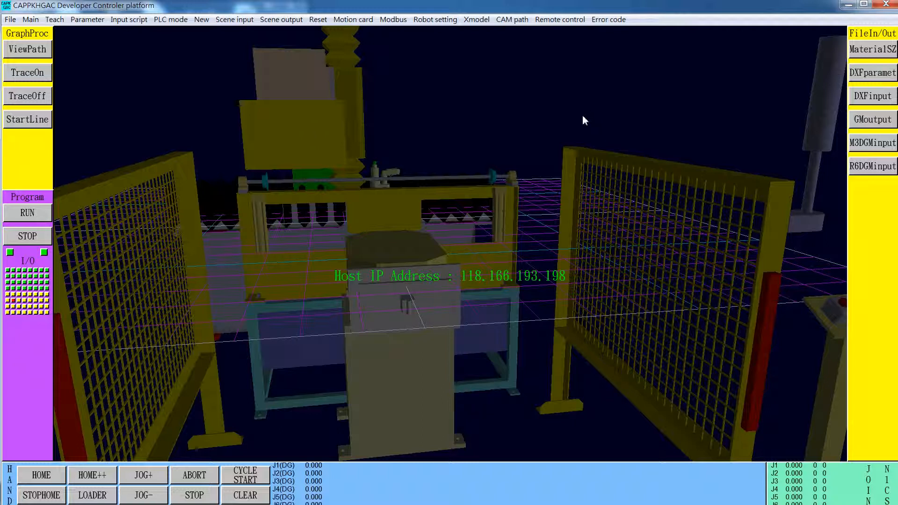
click(559, 20)
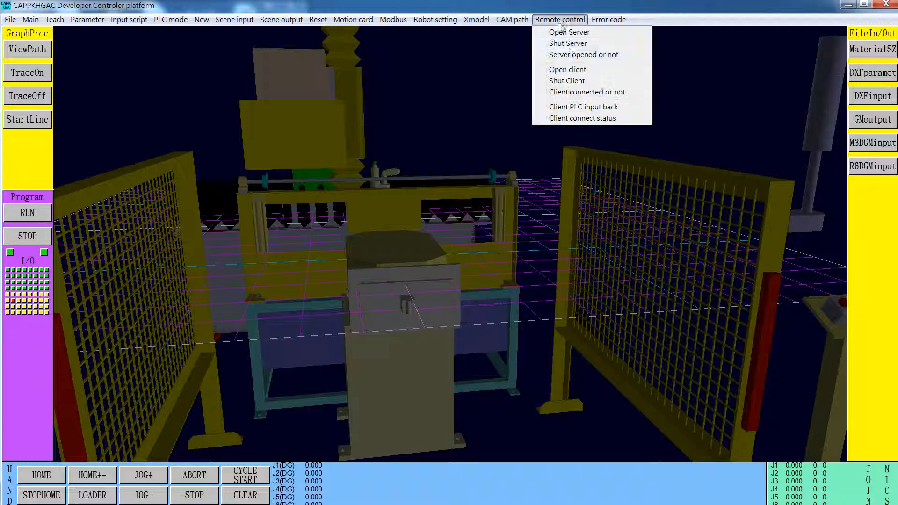
click(569, 57)
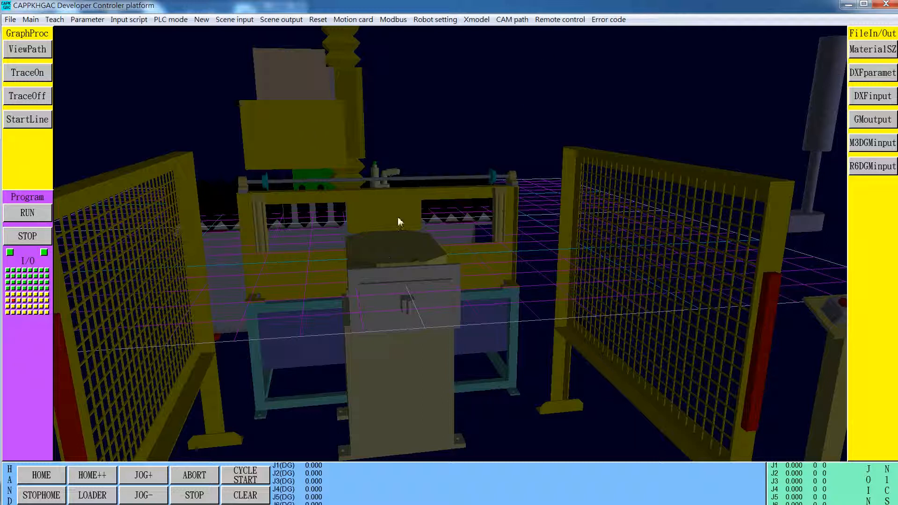
click(563, 21)
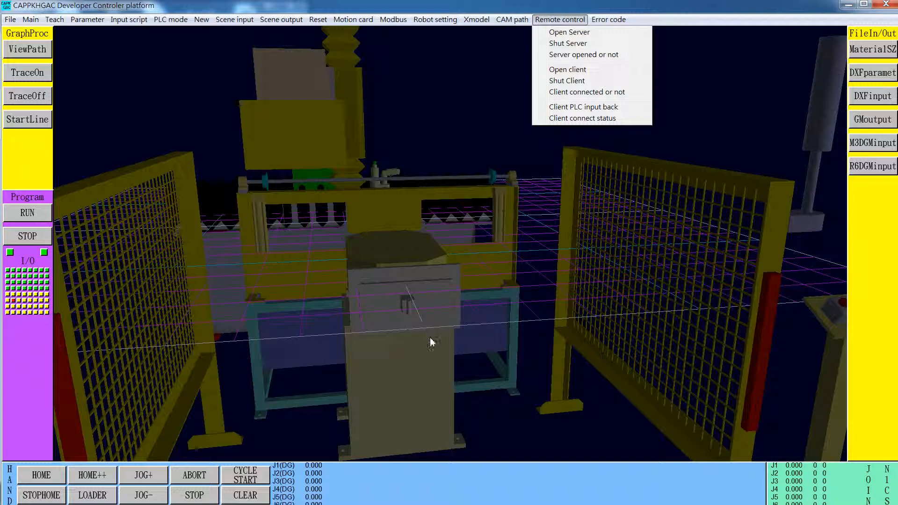
click(567, 221)
drag(521, 300, 561, 408)
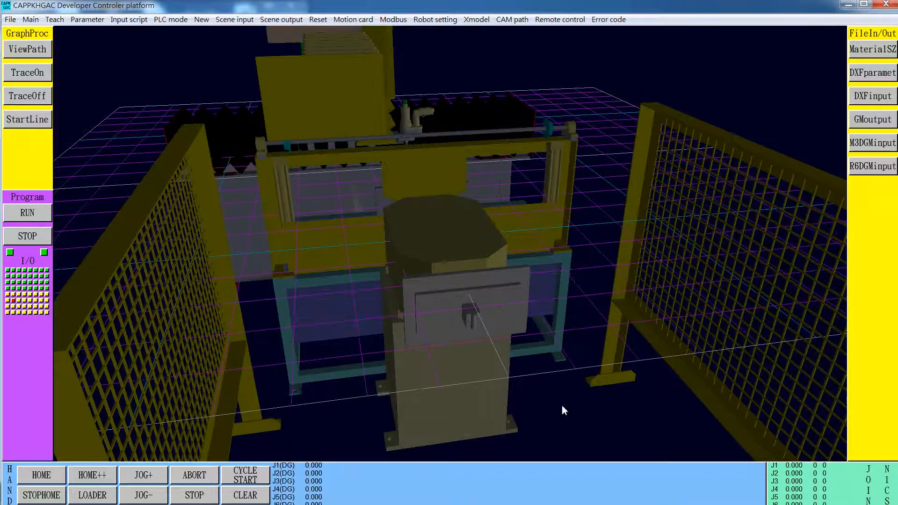
drag(562, 406, 558, 406)
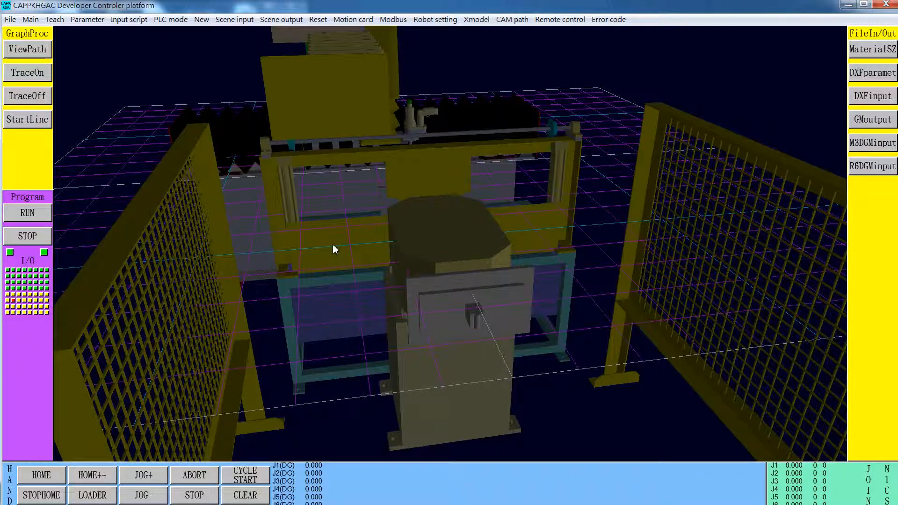
- Run ipconfig/all in the Command Prompt and examine the IP addresses and NetBIOS settings of the local area and broadband connections
key(super)
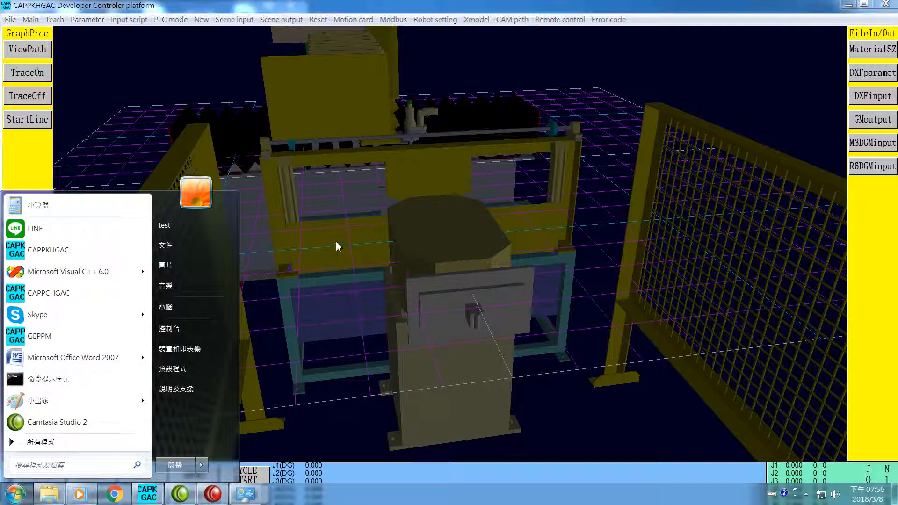
click(75, 384)
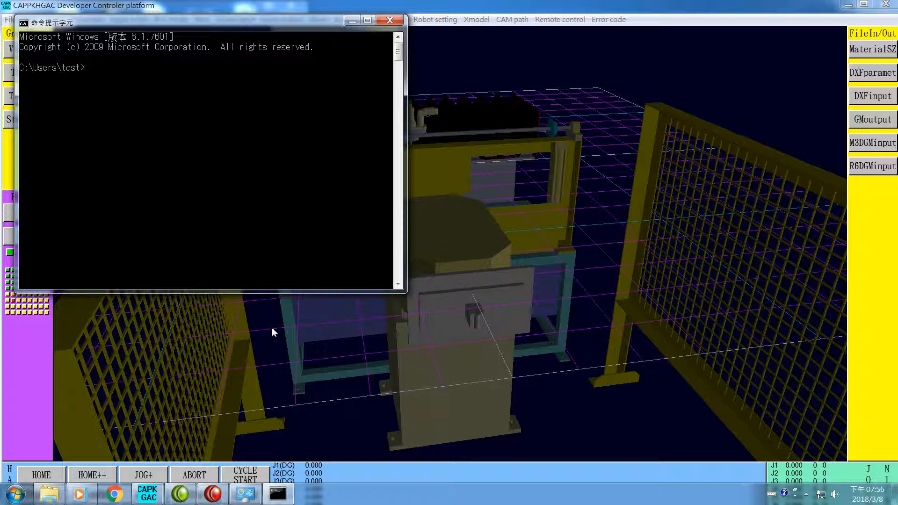
text(pconfig/all)
key(Return)
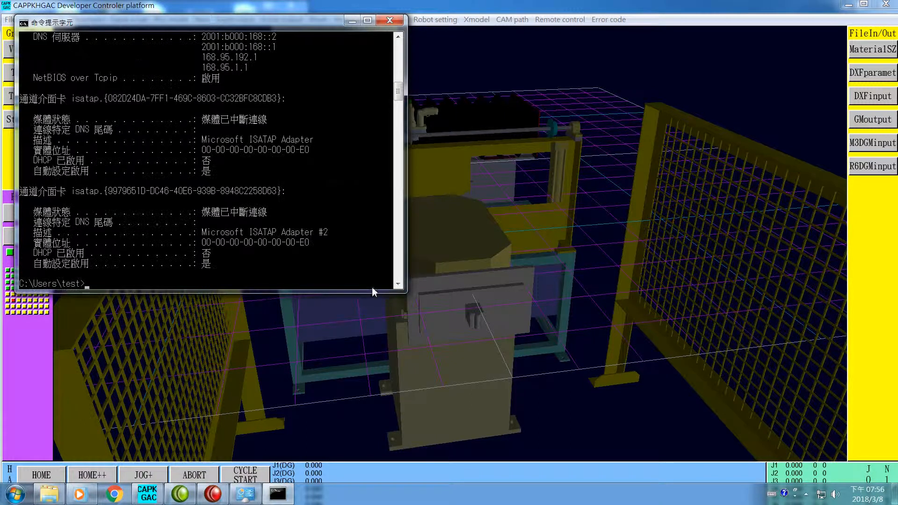
scroll(335, 186, up, 5)
scroll(332, 184, up, 12)
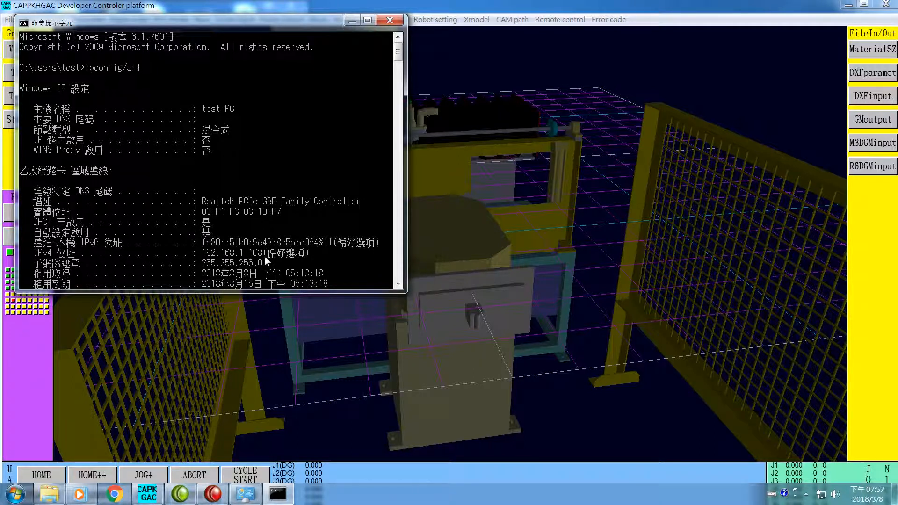
scroll(265, 256, down, 3)
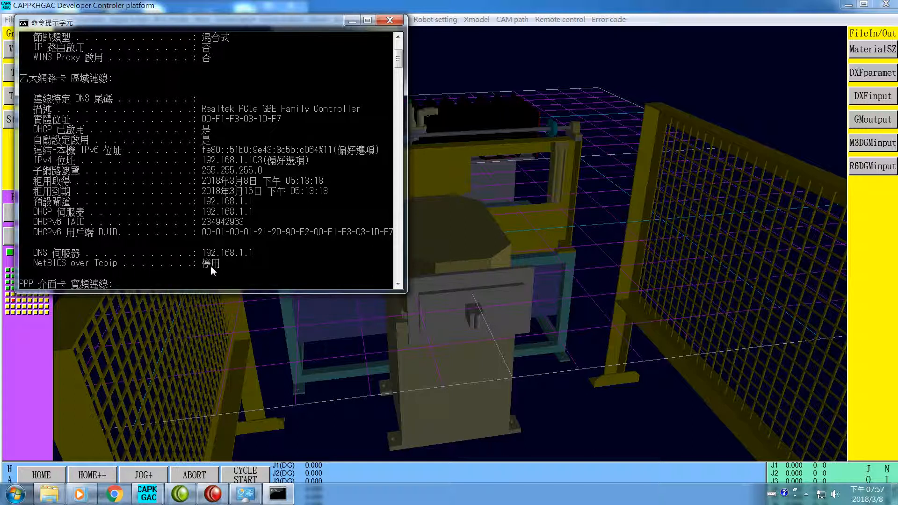
scroll(211, 265, down, 4)
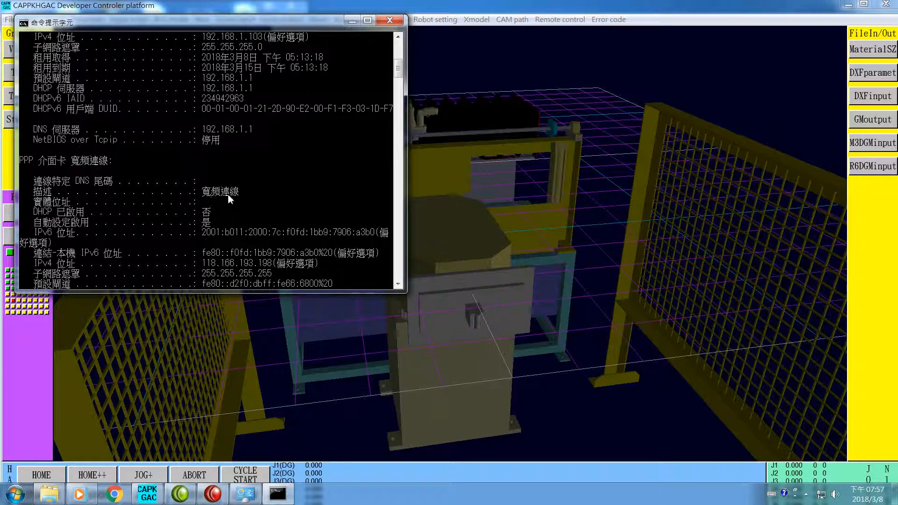
- Examine the broadband connection's (寬頻連線) IPv4 address, DNS servers and NetBIOS setting in the remaining ipconfig output
scroll(219, 206, down, 1)
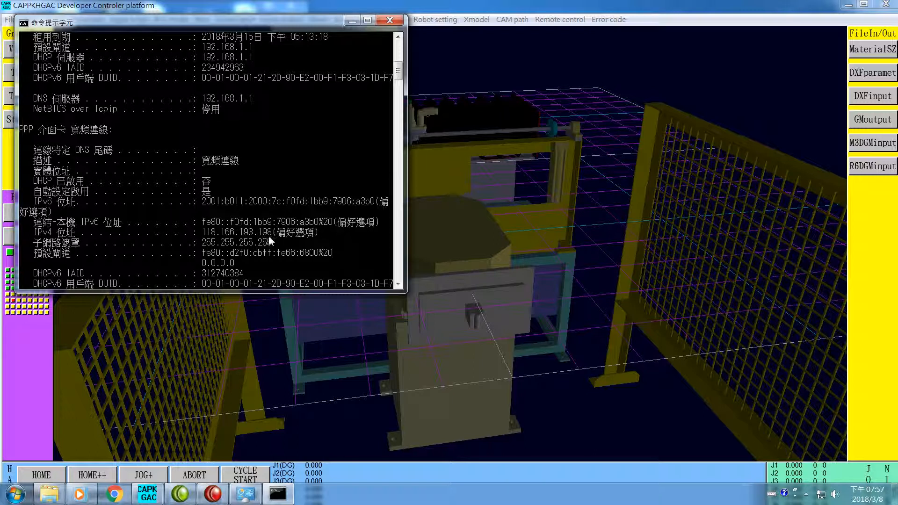
scroll(269, 236, down, 2)
scroll(269, 235, down, 1)
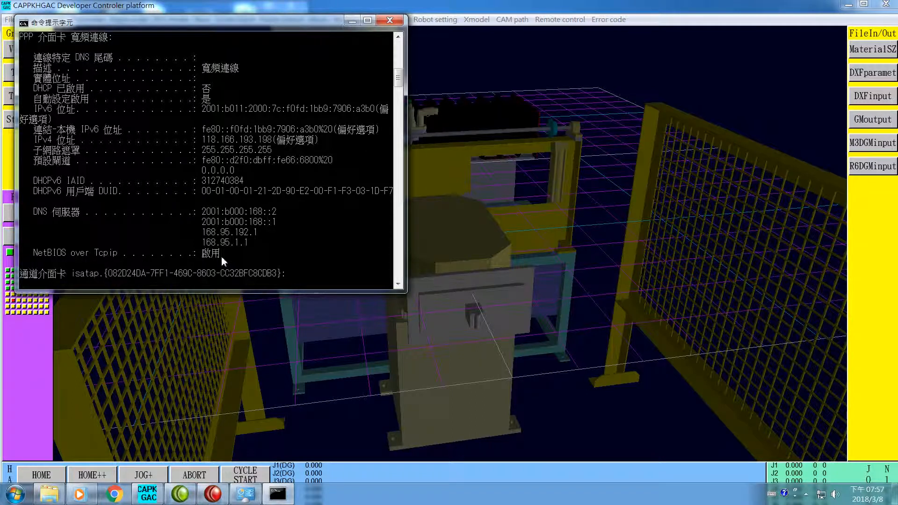
scroll(221, 256, down, 7)
scroll(222, 257, down, 3)
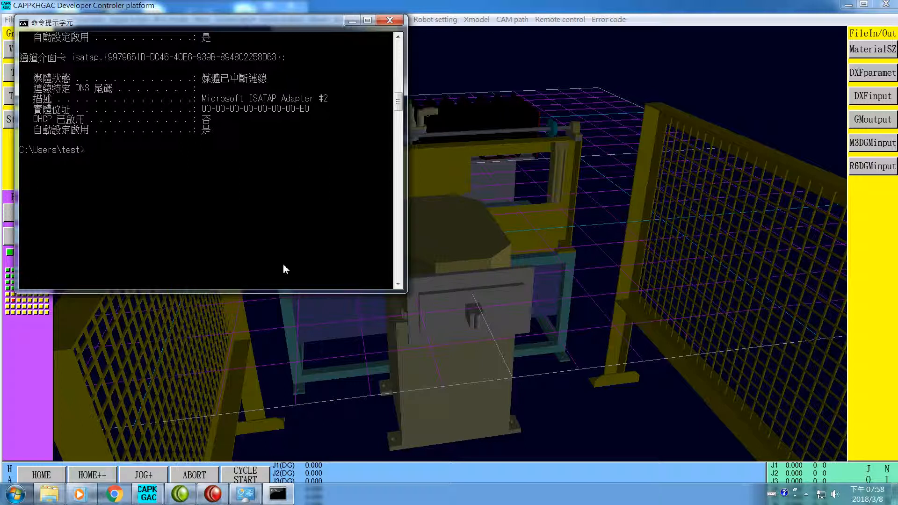
text(tracert www.youtube.com)
key(Return)
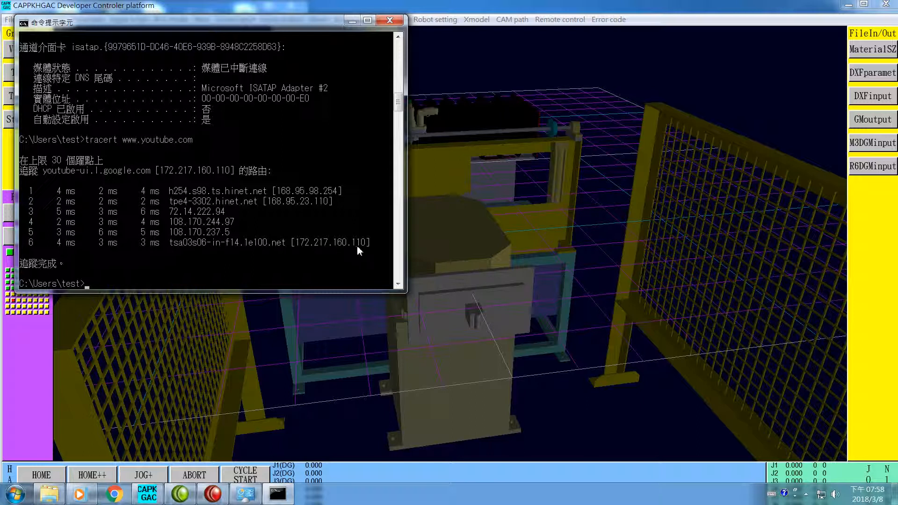
text(tracert www.youku.com)
key(Return)
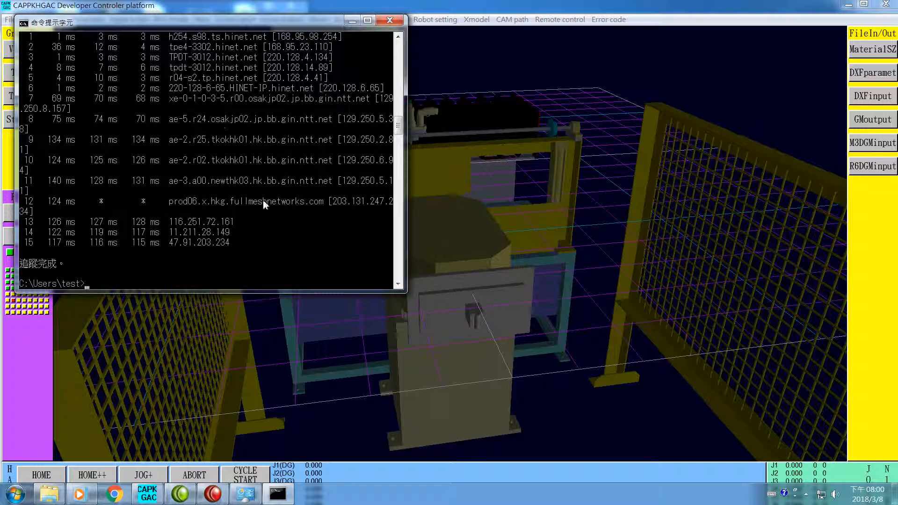
scroll(240, 168, up, 3)
scroll(236, 160, up, 1)
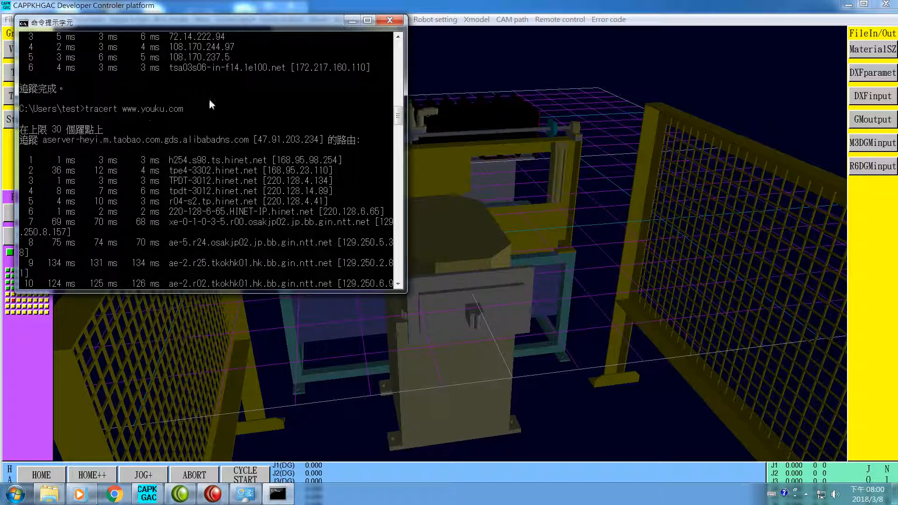
click(394, 22)
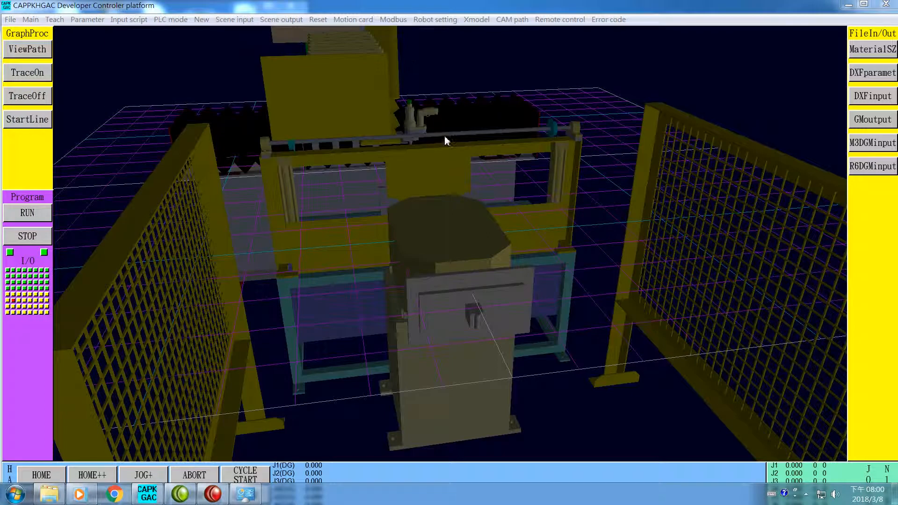